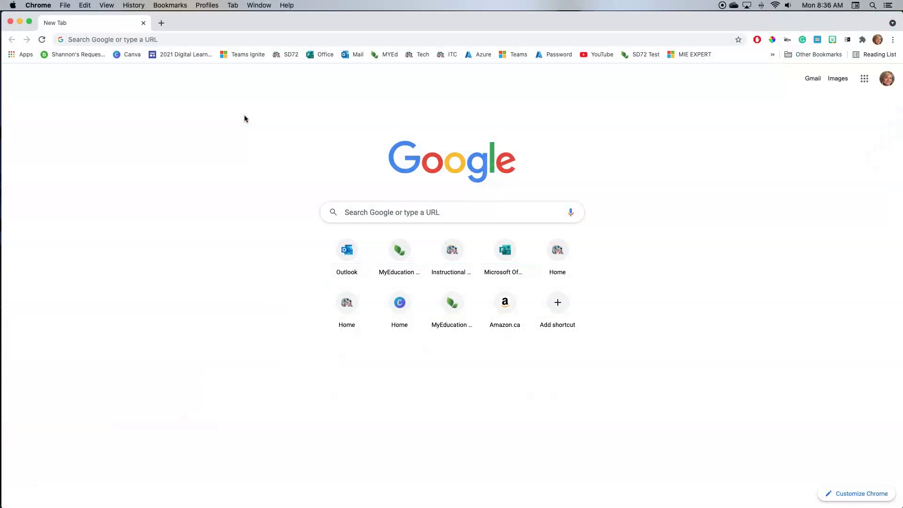
Step: Go to office.com in Chrome to load the Office 365 home page
{"action": "left_click", "coordinate": [214, 40]}
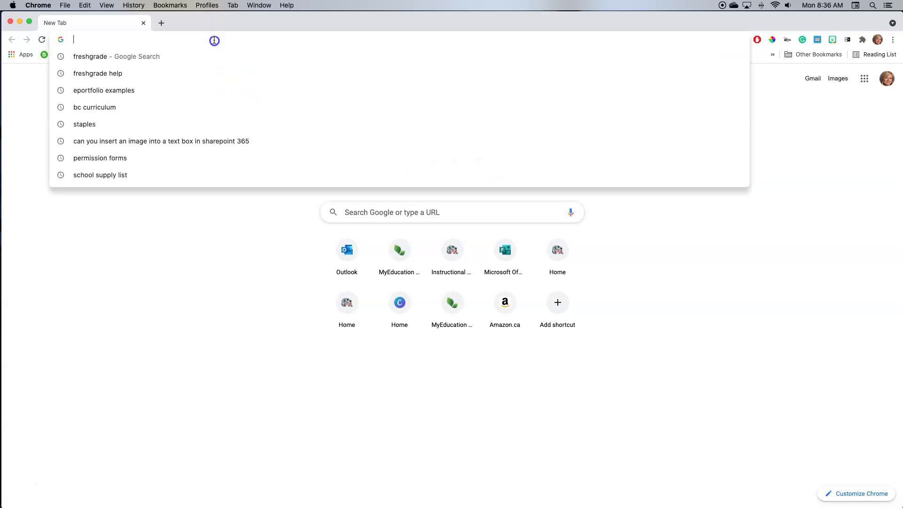
{"action": "type", "text": "office.com"}
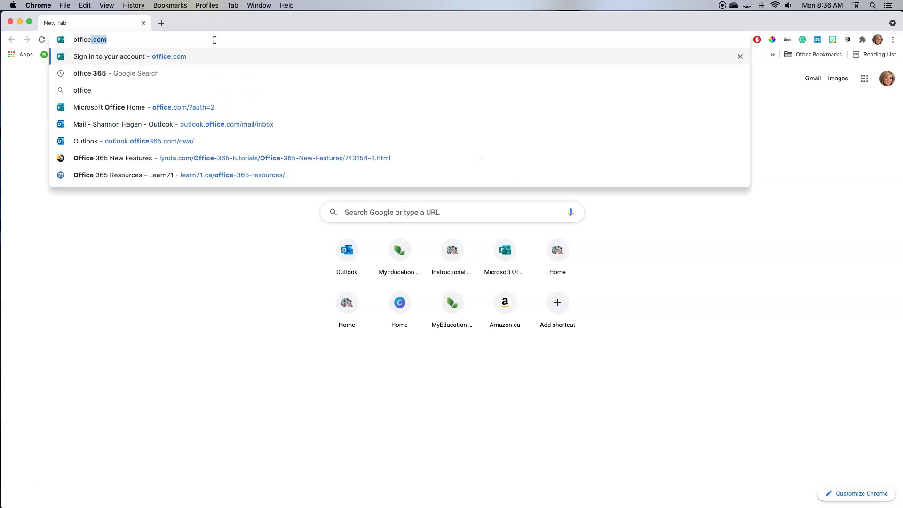
{"action": "key", "text": "Return"}
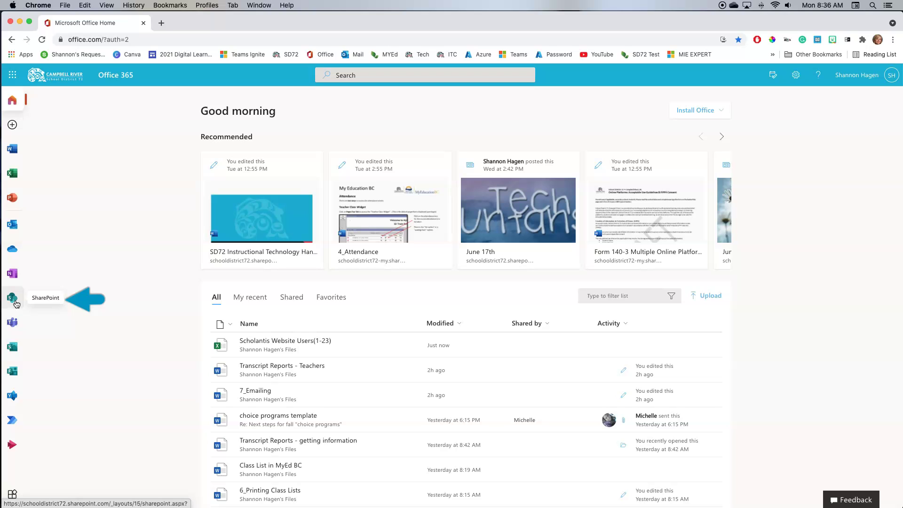
Step: Switch to SharePoint from the Office app launcher
{"action": "left_click", "coordinate": [13, 76]}
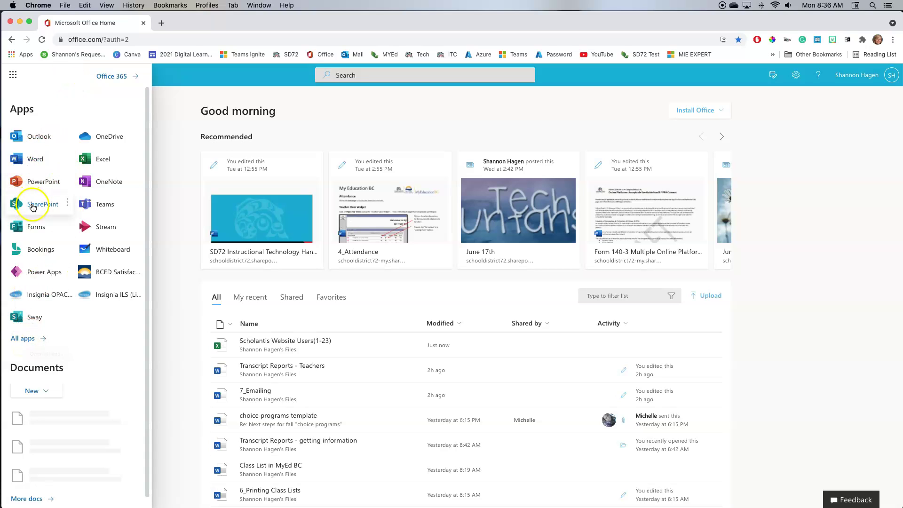
{"action": "left_click", "coordinate": [31, 205]}
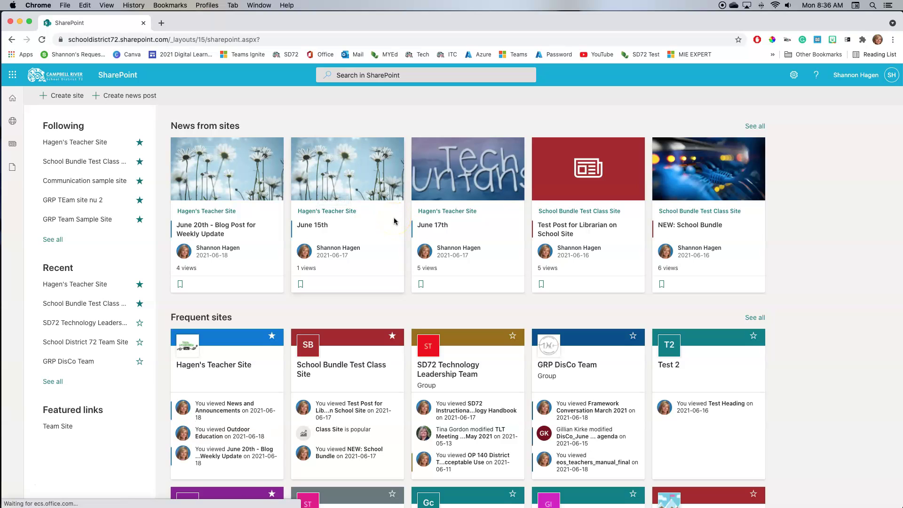
{"action": "scroll", "coordinate": [395, 221], "scroll_direction": "down", "scroll_amount": 1}
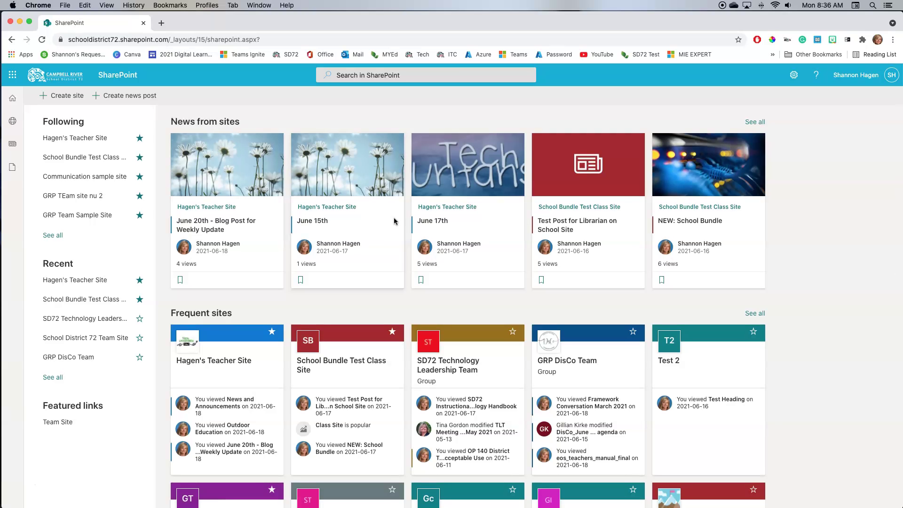
{"action": "scroll", "coordinate": [394, 221], "scroll_direction": "down", "scroll_amount": 5}
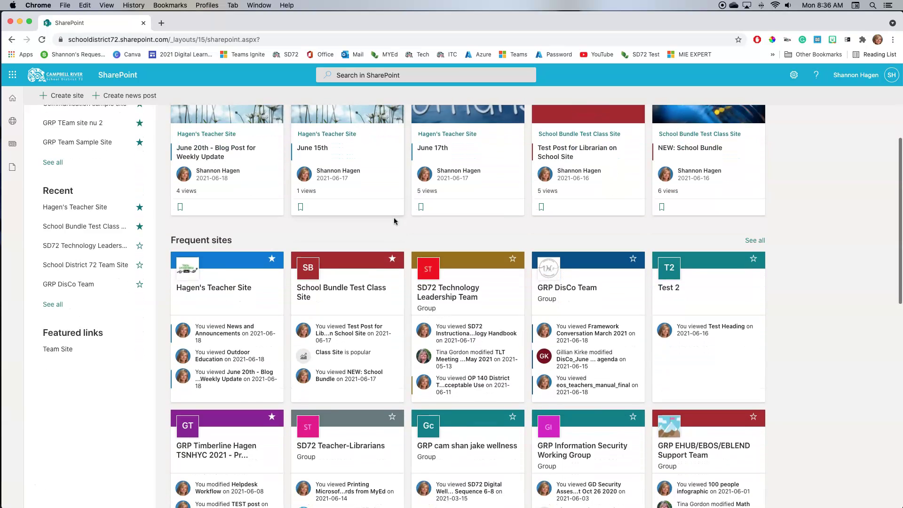
{"action": "scroll", "coordinate": [394, 221], "scroll_direction": "down", "scroll_amount": 1}
{"action": "left_click", "coordinate": [376, 218]}
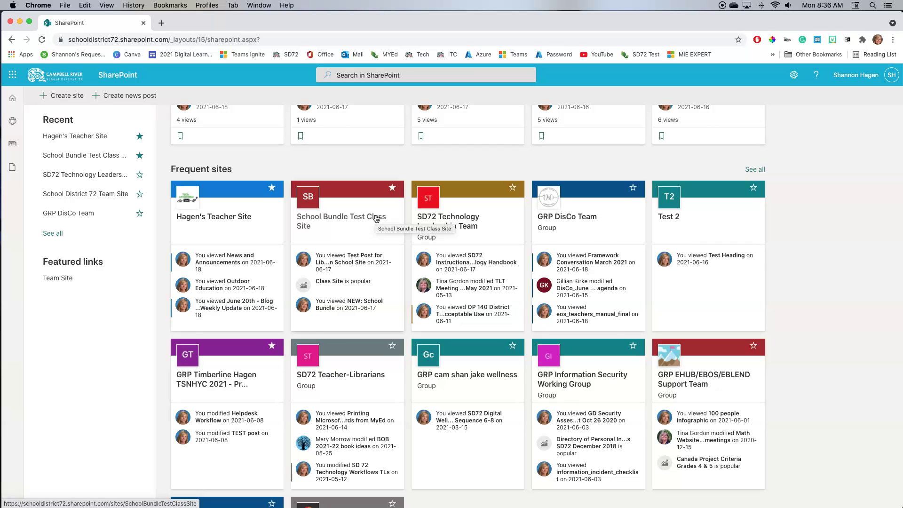
{"action": "scroll", "coordinate": [377, 218], "scroll_direction": "up", "scroll_amount": 5}
{"action": "left_click", "coordinate": [250, 137]}
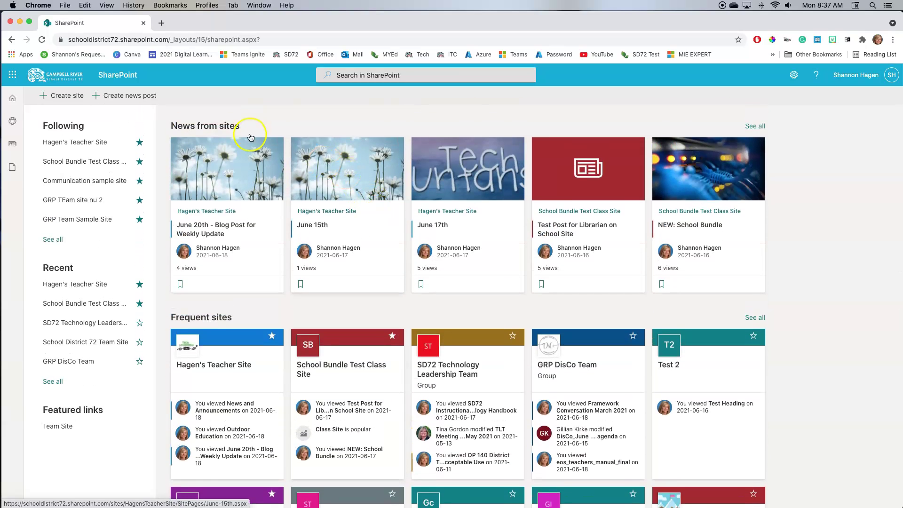
Step: Start a new Communication site with the Blank design selected
{"action": "left_click", "coordinate": [43, 97]}
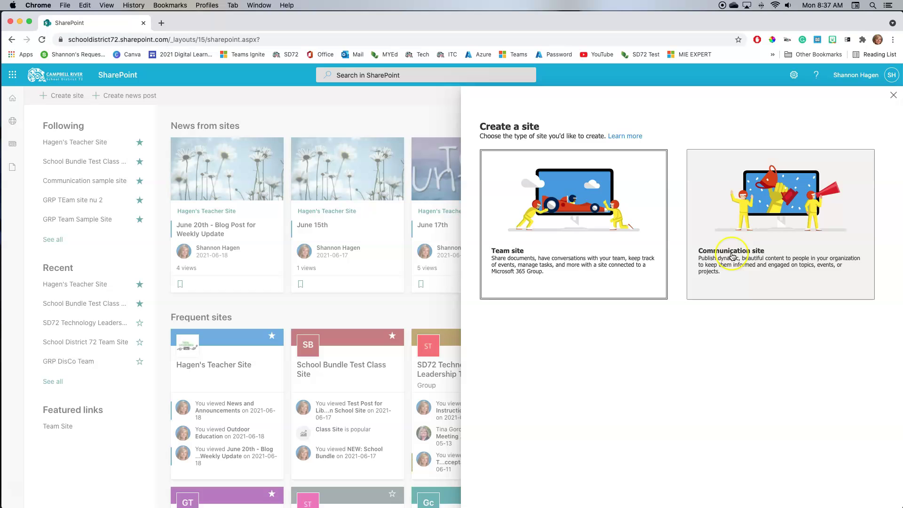
{"action": "left_click", "coordinate": [732, 256]}
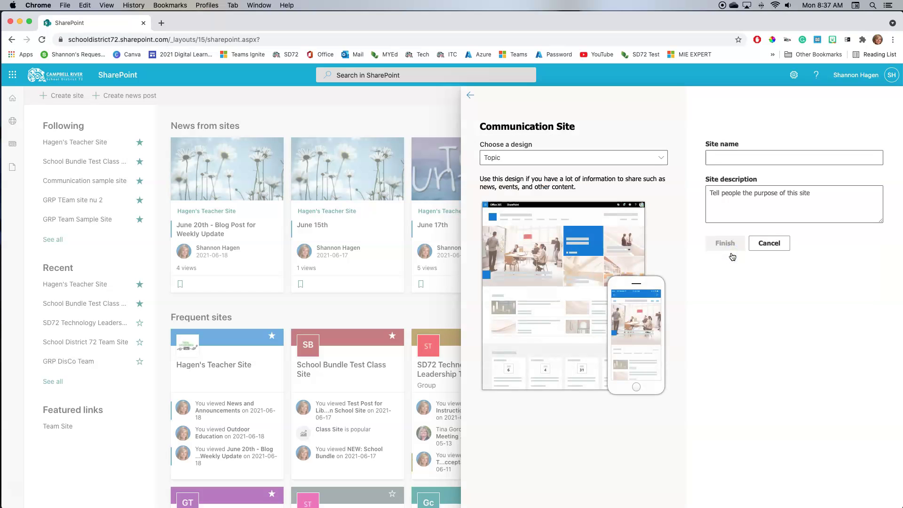
{"action": "left_click", "coordinate": [653, 159]}
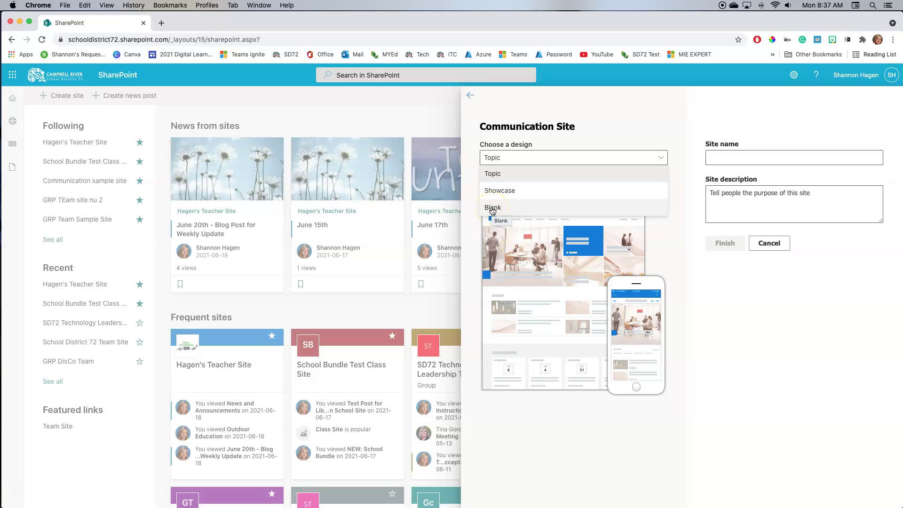
{"action": "left_click", "coordinate": [492, 209]}
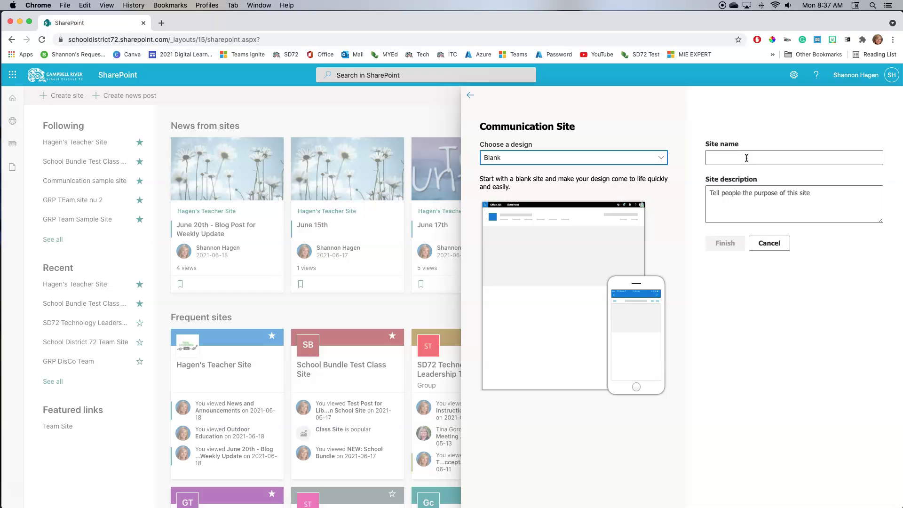
Step: Enter 'Hagen Media 9' as the site name so the address becomes HagenMedia9
{"action": "left_click", "coordinate": [747, 158]}
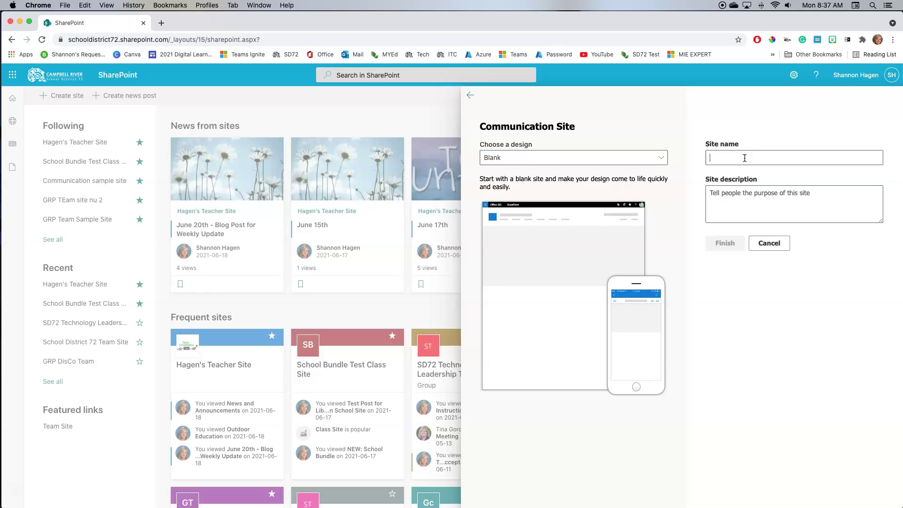
{"action": "type", "text": "Hagen Medi"}
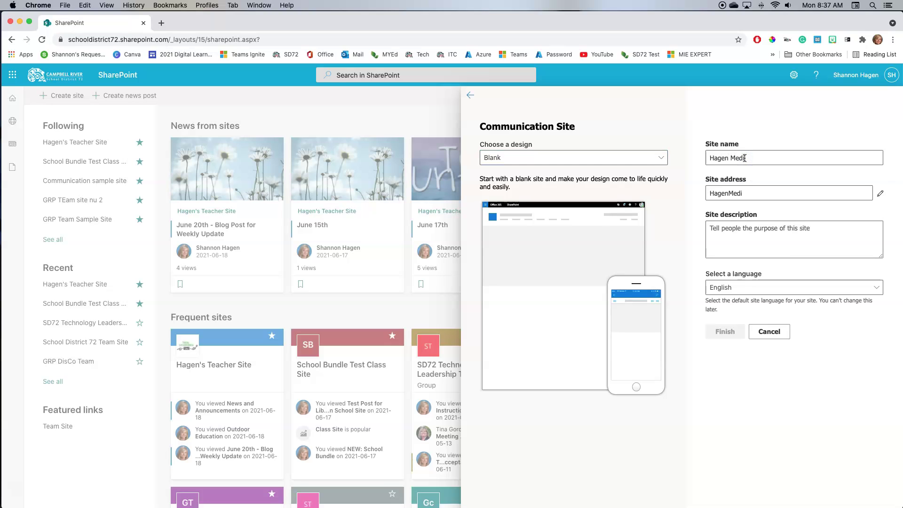
{"action": "type", "text": "a 9"}
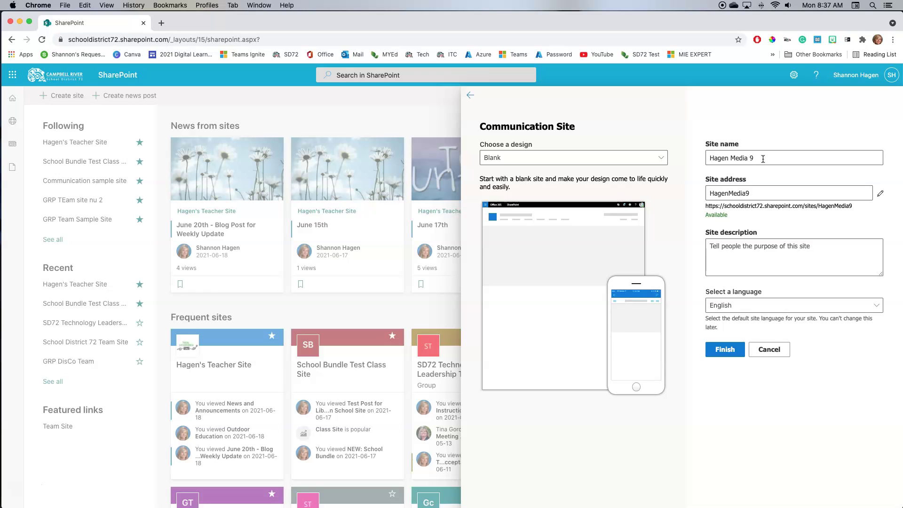
{"action": "left_click", "coordinate": [728, 246]}
{"action": "left_click", "coordinate": [851, 211]}
Step: Finish creating Hagen Media 9 and look over its home page and pages list
{"action": "left_click", "coordinate": [725, 349]}
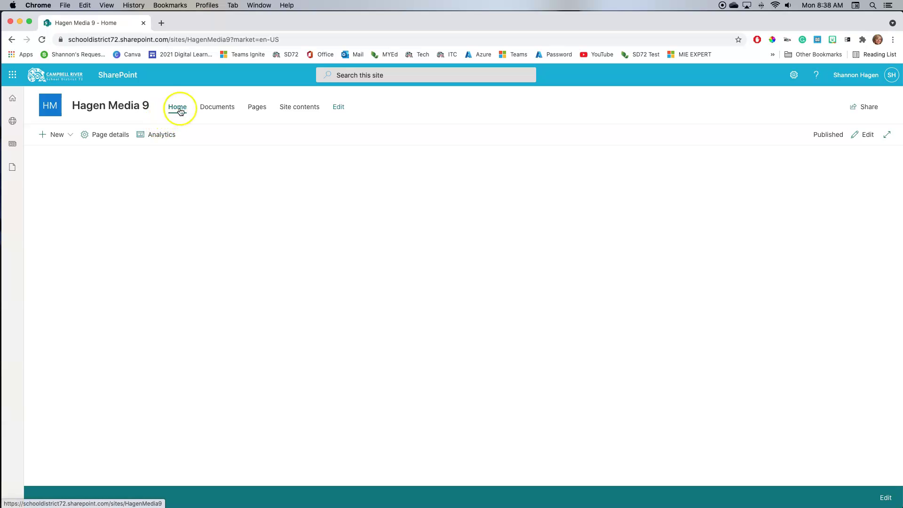
{"action": "left_click", "coordinate": [260, 112]}
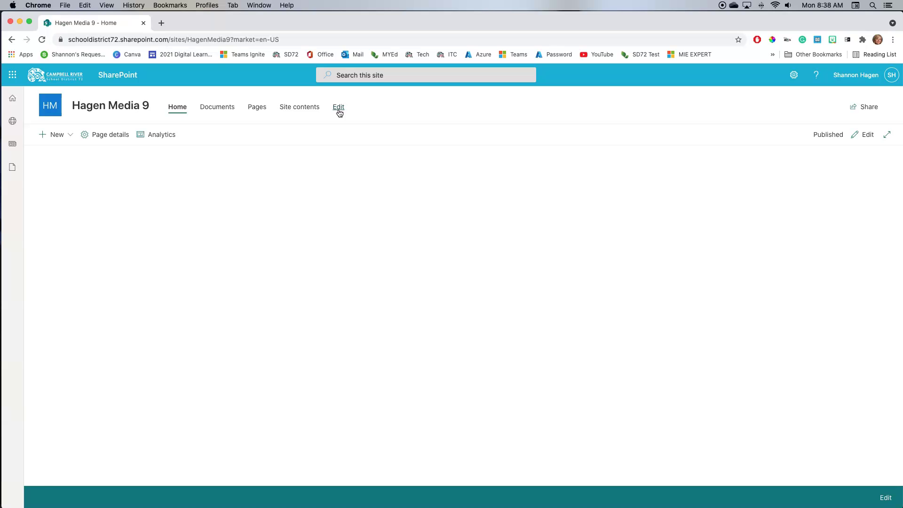
{"action": "left_click", "coordinate": [869, 137]}
Step: Put the home page into edit mode and add a one-column section
{"action": "left_click", "coordinate": [868, 135]}
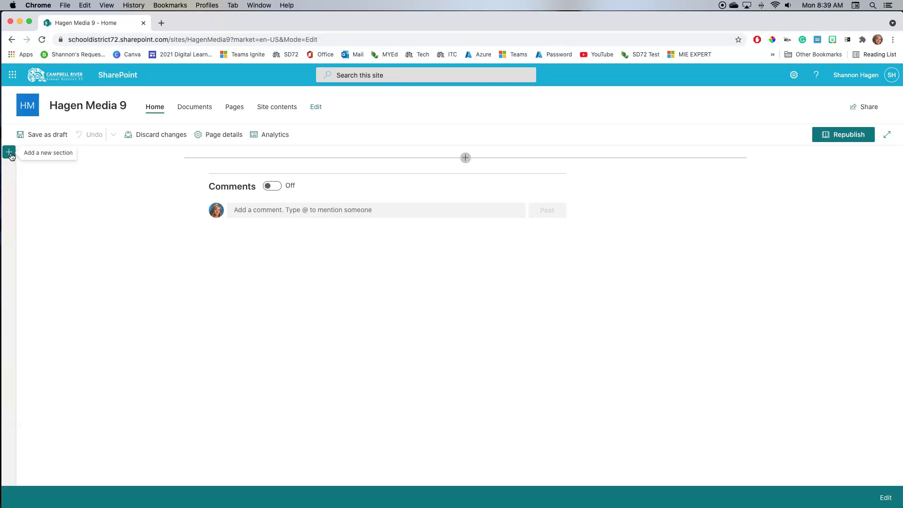
{"action": "left_click", "coordinate": [9, 152]}
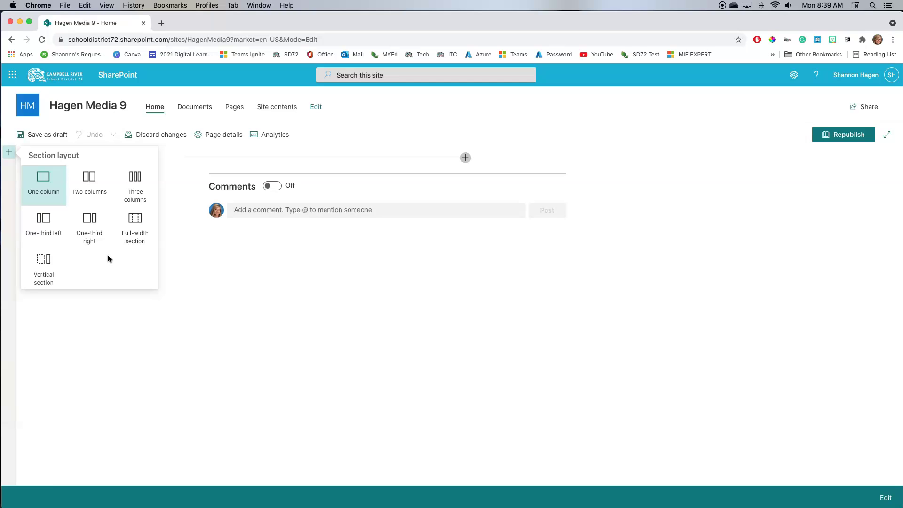
{"action": "left_click", "coordinate": [47, 177]}
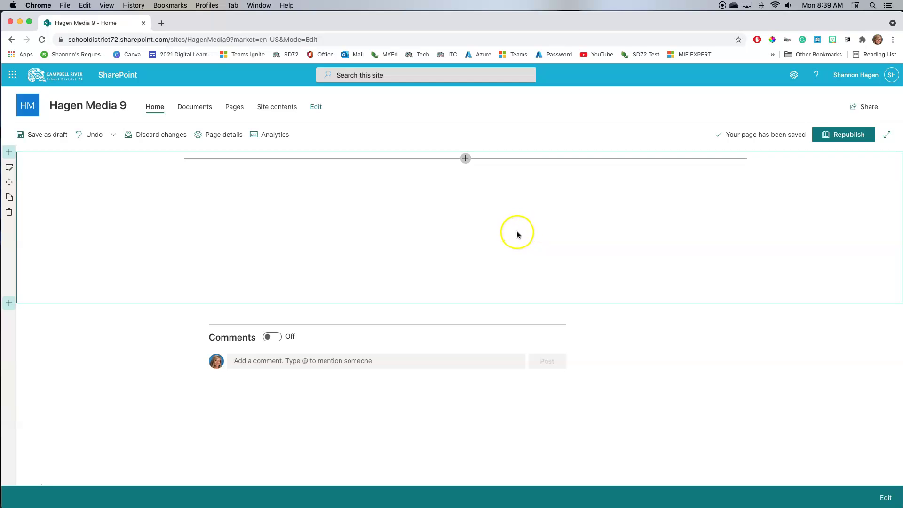
Step: Insert an Image web part into column one of the new section
{"action": "left_click", "coordinate": [466, 159]}
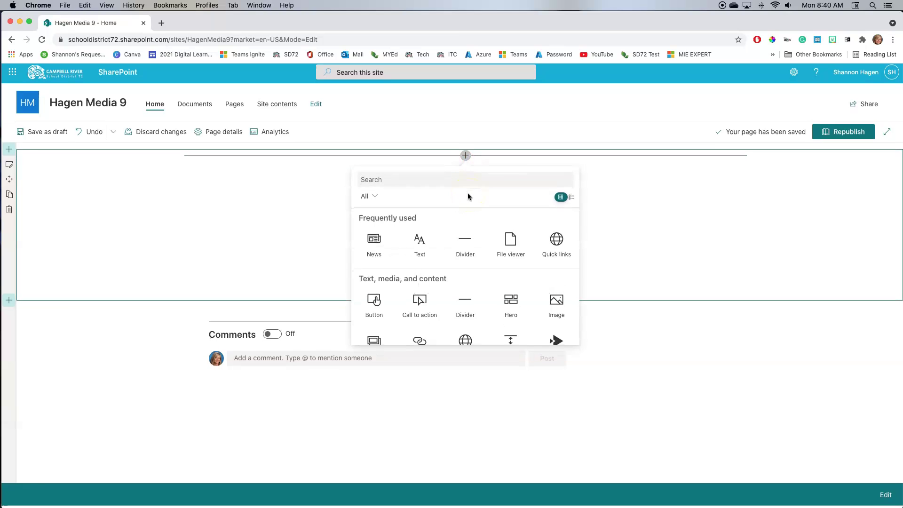
{"action": "left_click", "coordinate": [557, 306]}
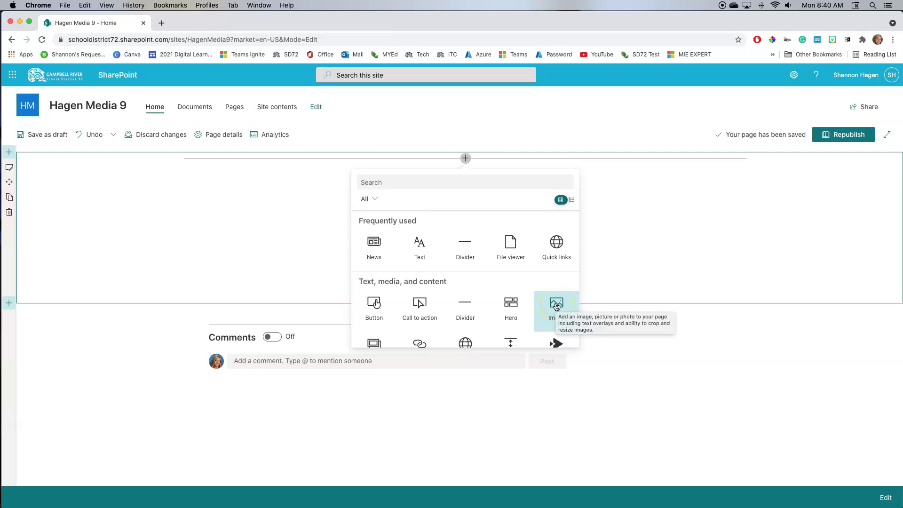
{"action": "left_click", "coordinate": [557, 307]}
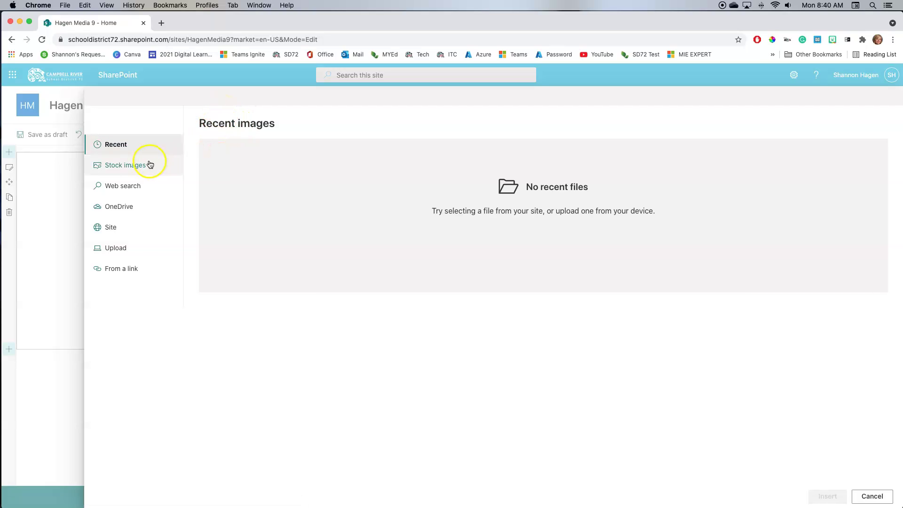
{"action": "left_click", "coordinate": [136, 167]}
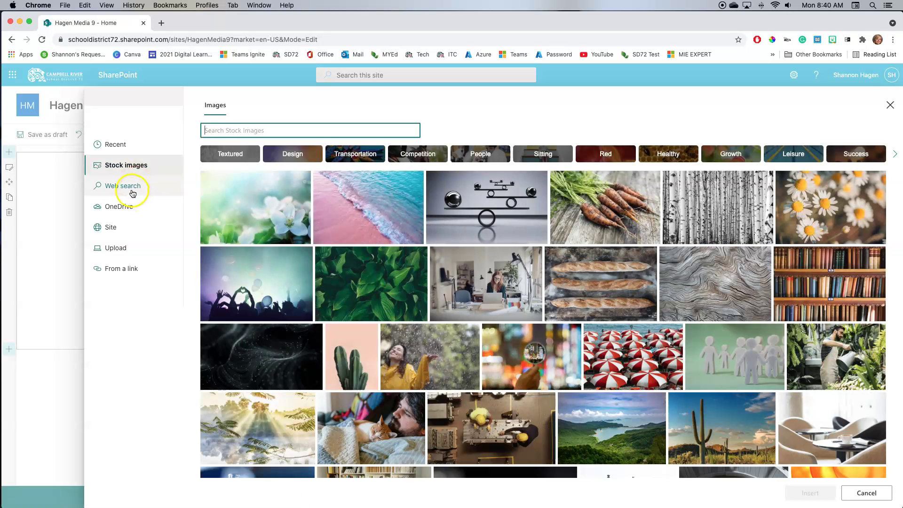
{"action": "left_click", "coordinate": [131, 187]}
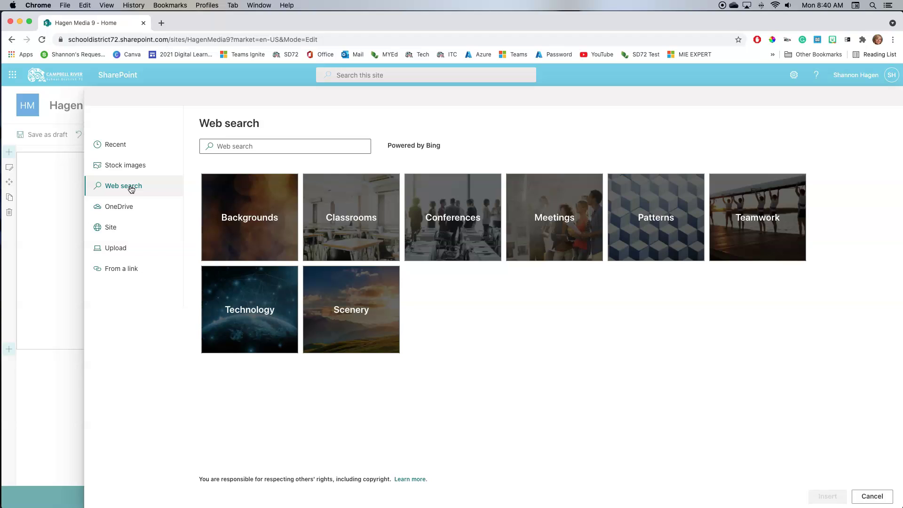
{"action": "left_click", "coordinate": [123, 210]}
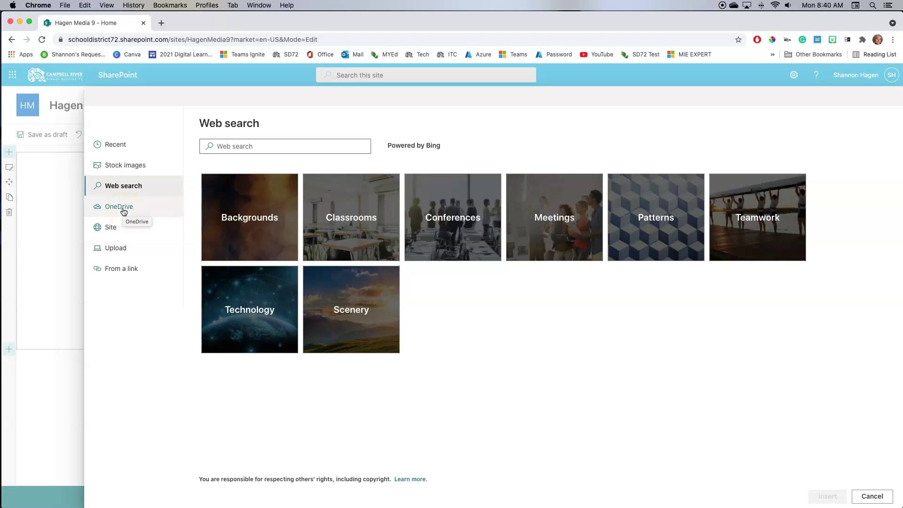
{"action": "left_click", "coordinate": [114, 230]}
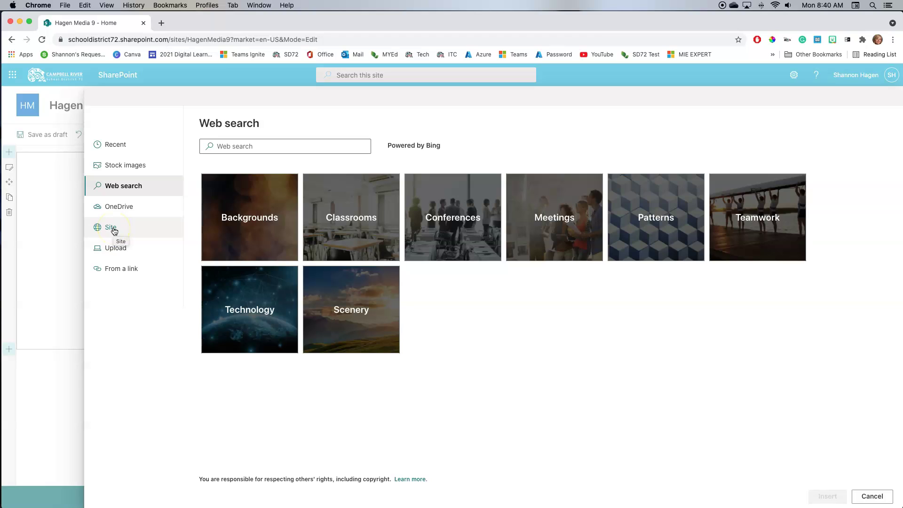
{"action": "left_click", "coordinate": [114, 250]}
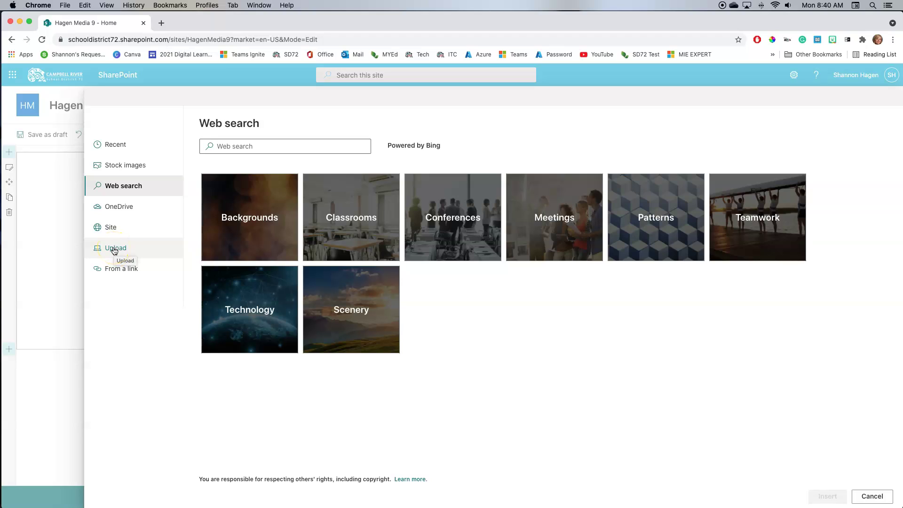
{"action": "left_click", "coordinate": [134, 269]}
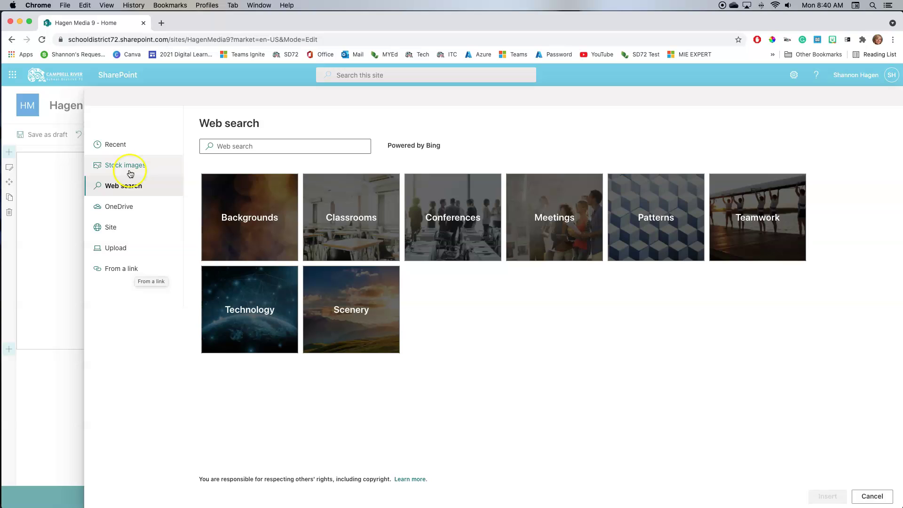
{"action": "left_click", "coordinate": [130, 185]}
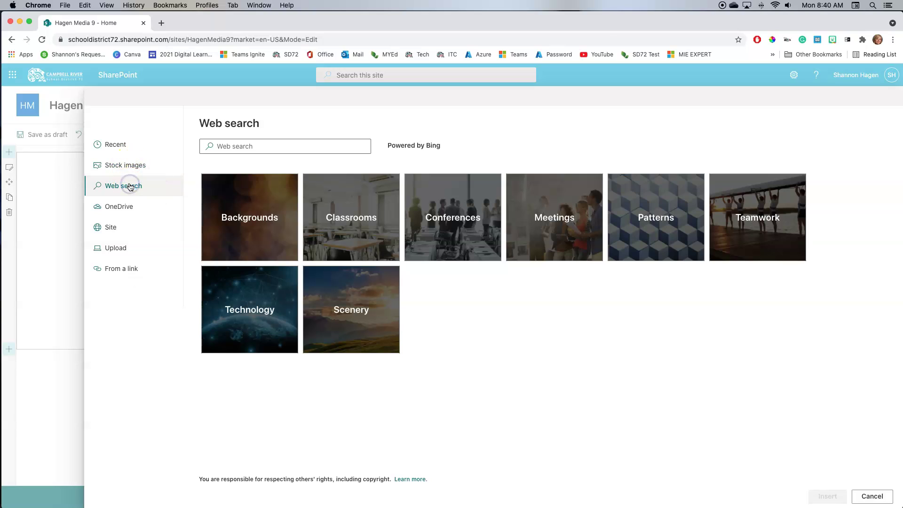
{"action": "left_click", "coordinate": [234, 146]}
Step: Search the web for 'media website header' and insert the headphones-and-mixer banner image
{"action": "type", "text": "media website"}
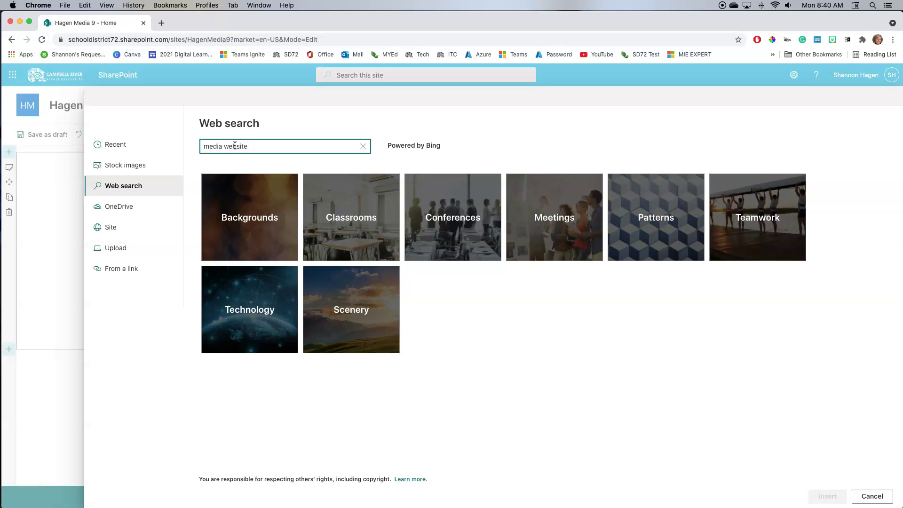
{"action": "type", "text": " header"}
{"action": "key", "text": "Return"}
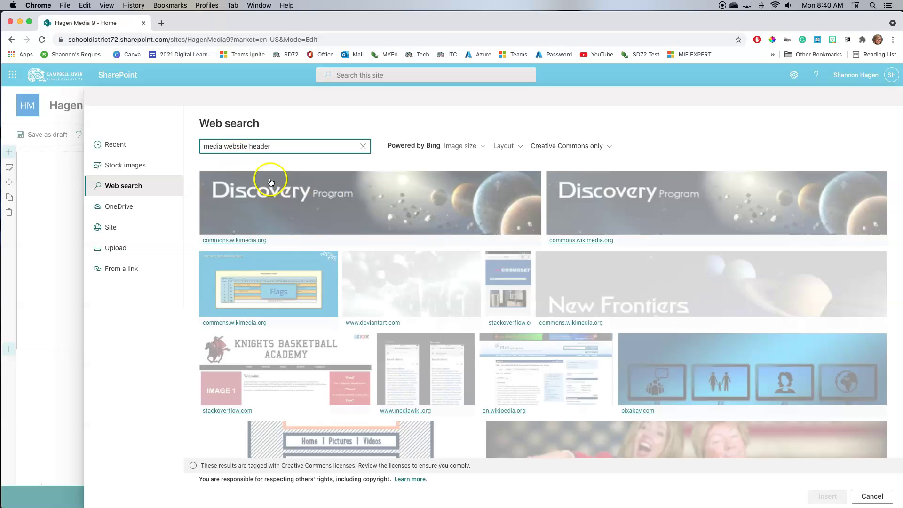
{"action": "double_click", "coordinate": [389, 216]}
{"action": "left_click", "coordinate": [229, 337]}
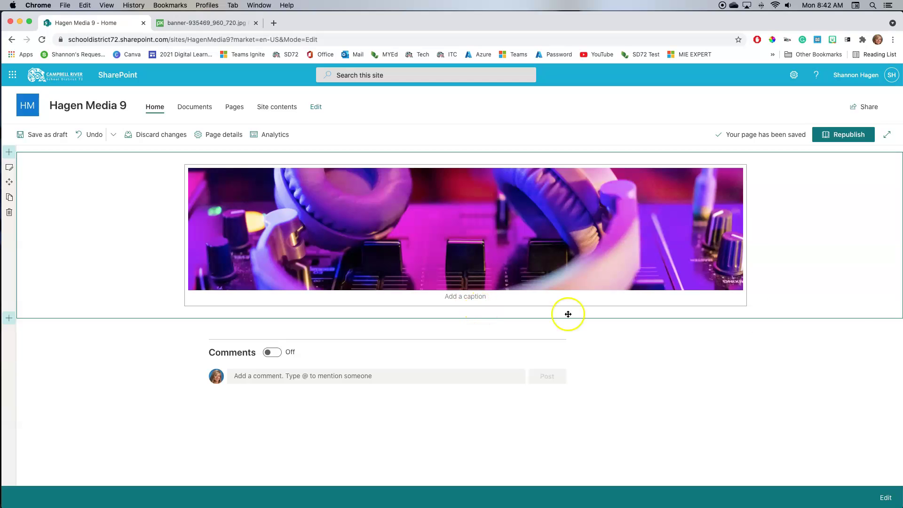
Step: Add a Text web part directly beneath the banner image
{"action": "left_click", "coordinate": [803, 289]}
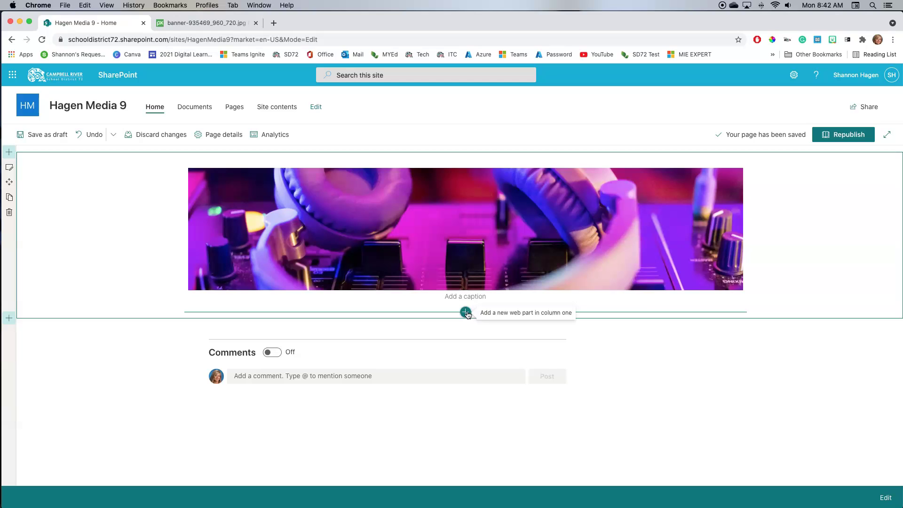
{"action": "left_click", "coordinate": [466, 312]}
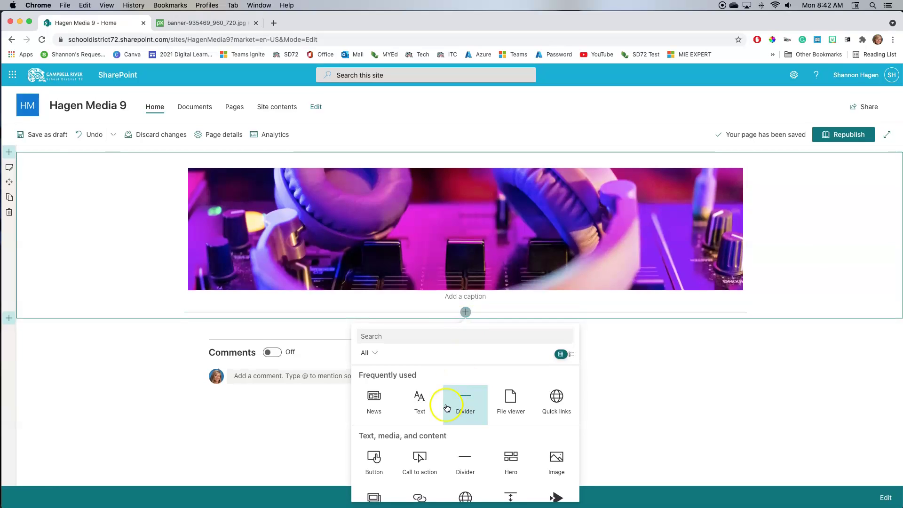
{"action": "left_click", "coordinate": [420, 398]}
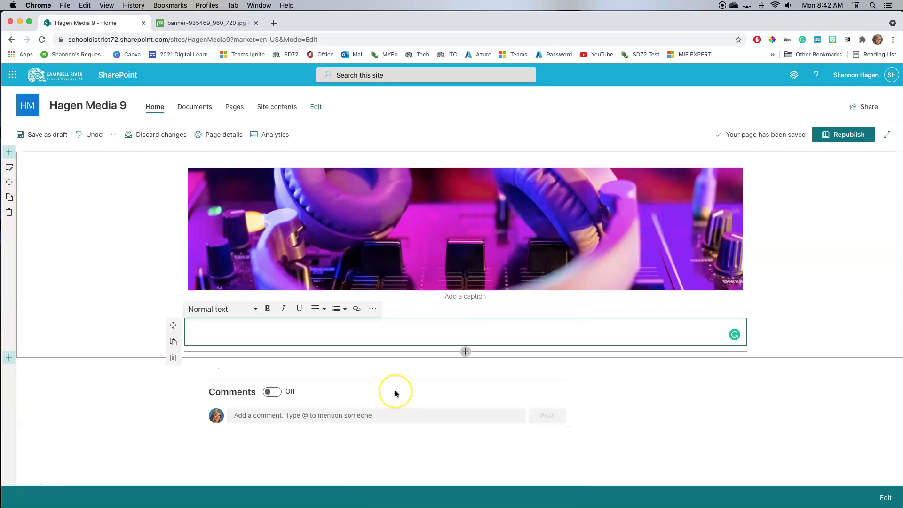
Step: Type 'Hagen Media 9' as a Heading 1 and bring up the full text formatting pane
{"action": "type", "text": "Hagen Media 9"}
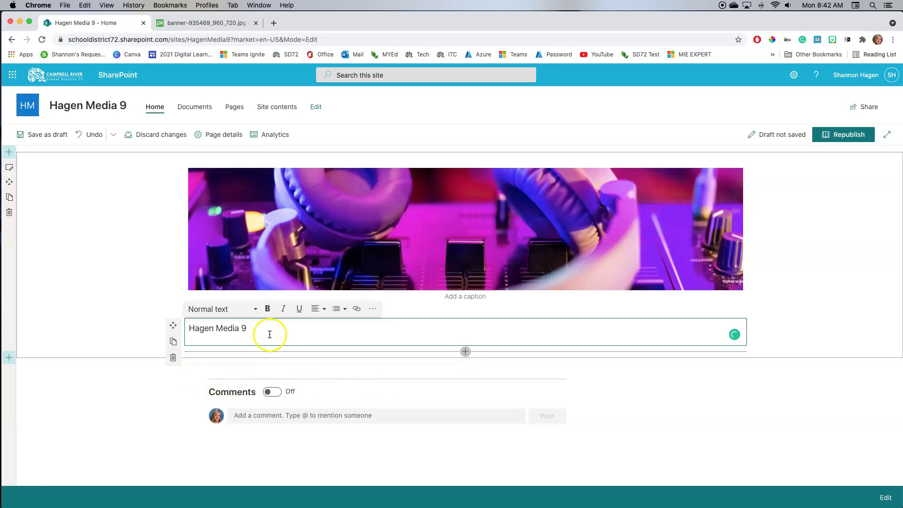
{"action": "left_click", "coordinate": [230, 327]}
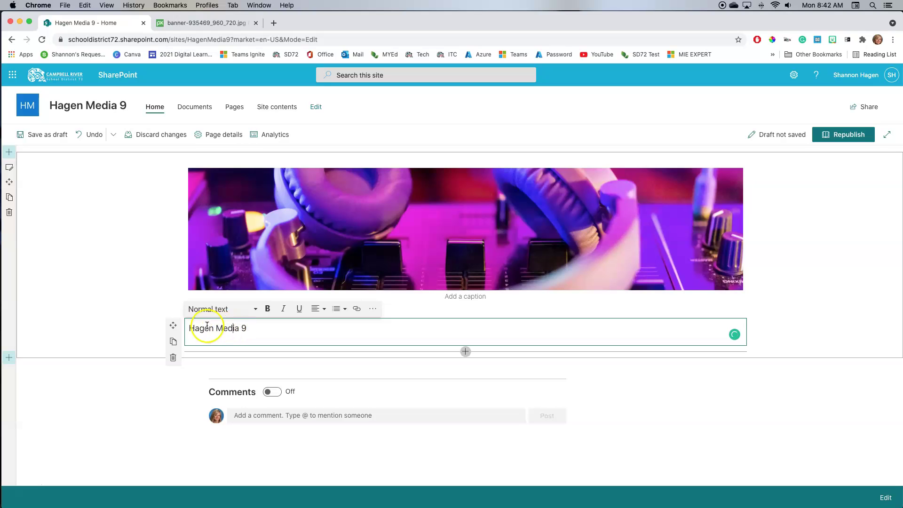
{"action": "left_click", "coordinate": [256, 309]}
{"action": "left_click", "coordinate": [205, 341]}
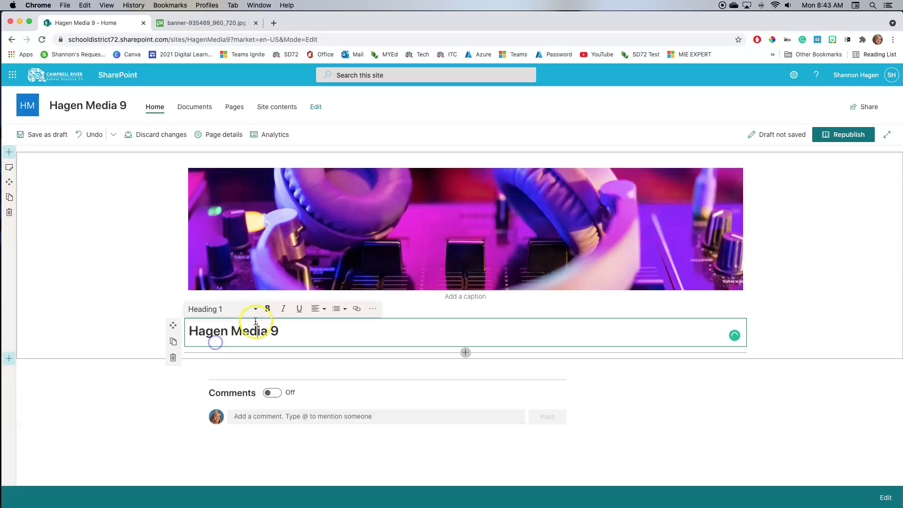
{"action": "key", "text": "super+a"}
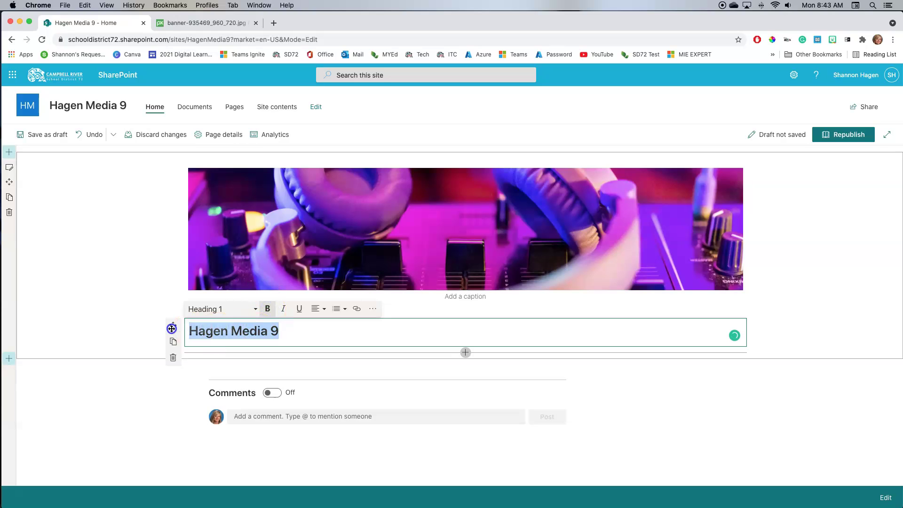
{"action": "left_click", "coordinate": [373, 309]}
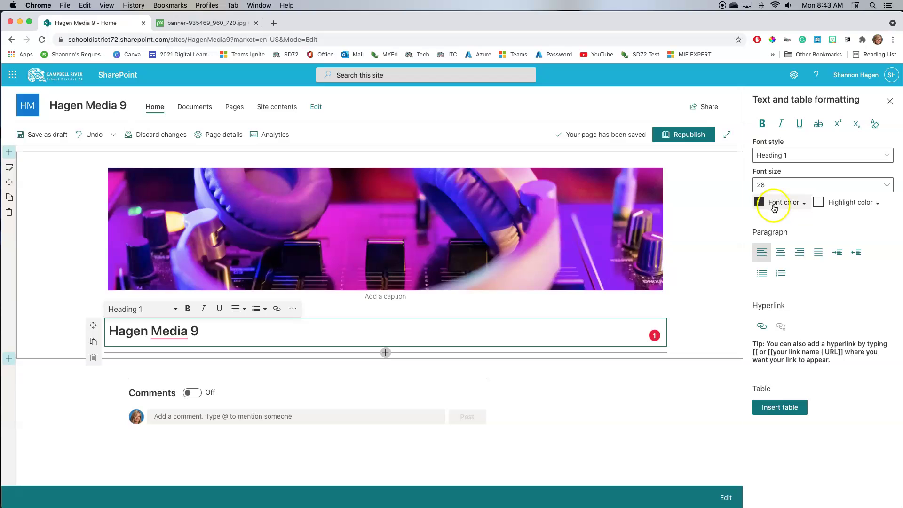
Step: Select the whole 'Hagen Media 9' heading and apply the teal font colour swatch
{"action": "left_click", "coordinate": [805, 203]}
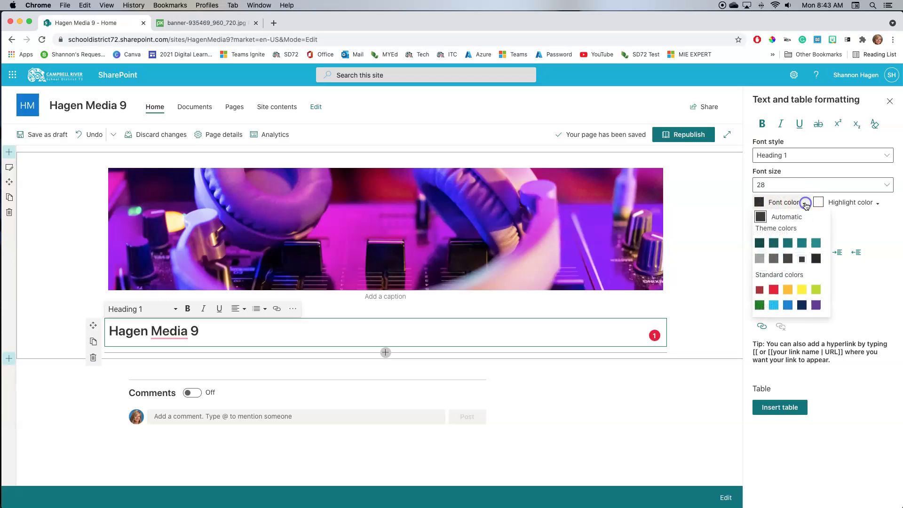
{"action": "left_click", "coordinate": [817, 243]}
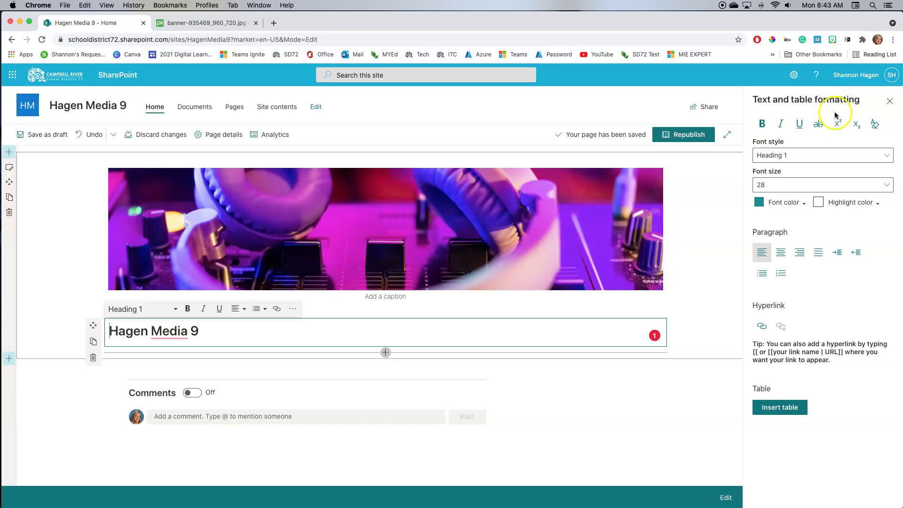
{"action": "left_click", "coordinate": [161, 332]}
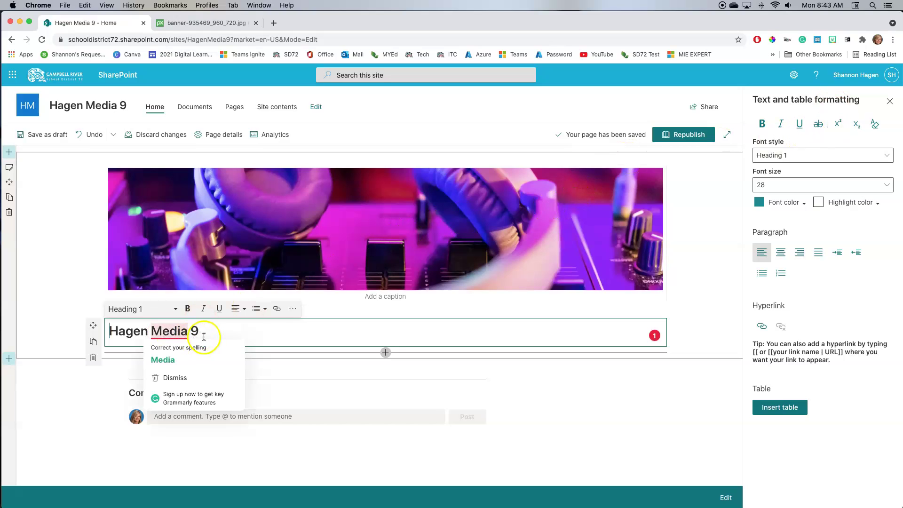
{"action": "left_click_drag", "start_coordinate": [202, 332], "coordinate": [105, 332]}
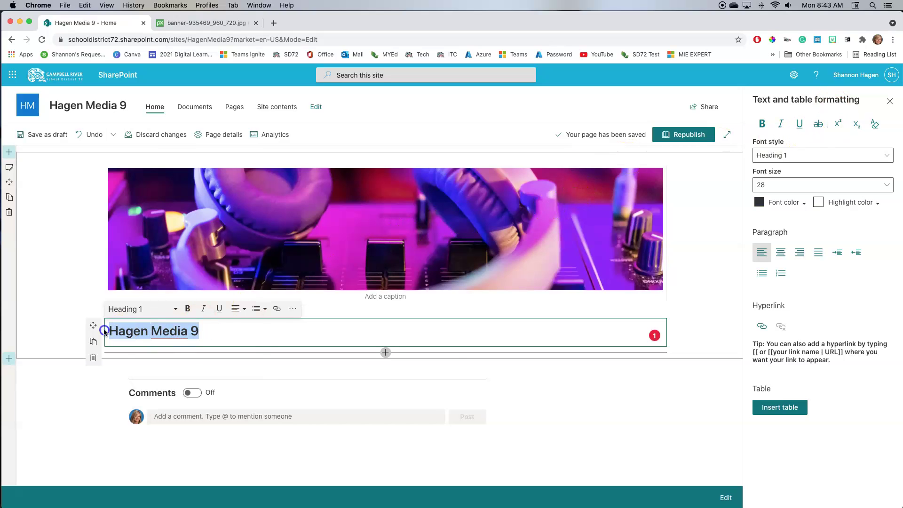
{"action": "left_click", "coordinate": [803, 203]}
{"action": "left_click", "coordinate": [788, 243]}
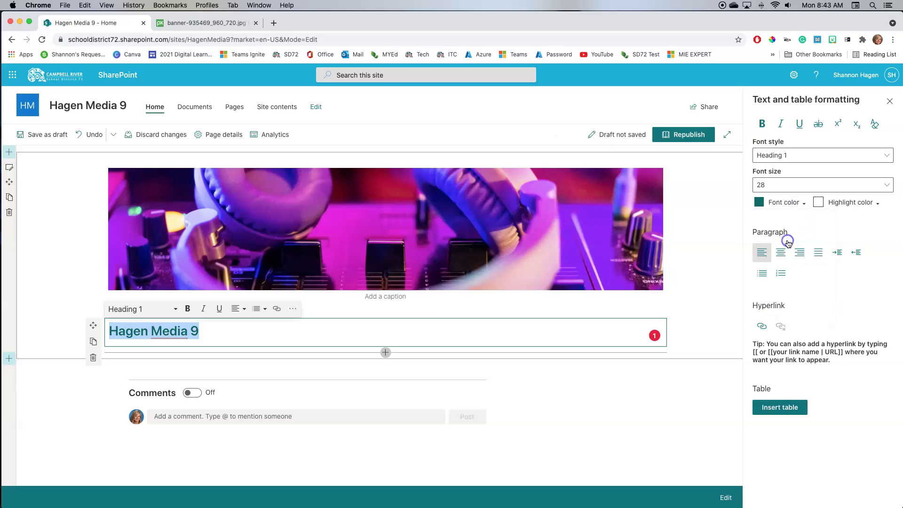
{"action": "left_click", "coordinate": [699, 306]}
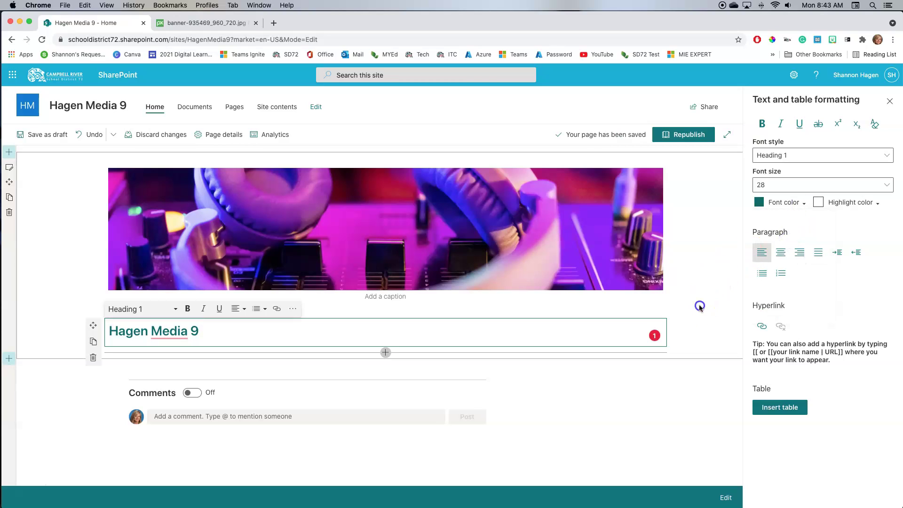
{"action": "mouse_move", "coordinate": [699, 308]}
{"action": "left_mouse_down"}
{"action": "mouse_move", "coordinate": [682, 333]}
{"action": "mouse_move", "coordinate": [682, 385]}
{"action": "left_mouse_up"}
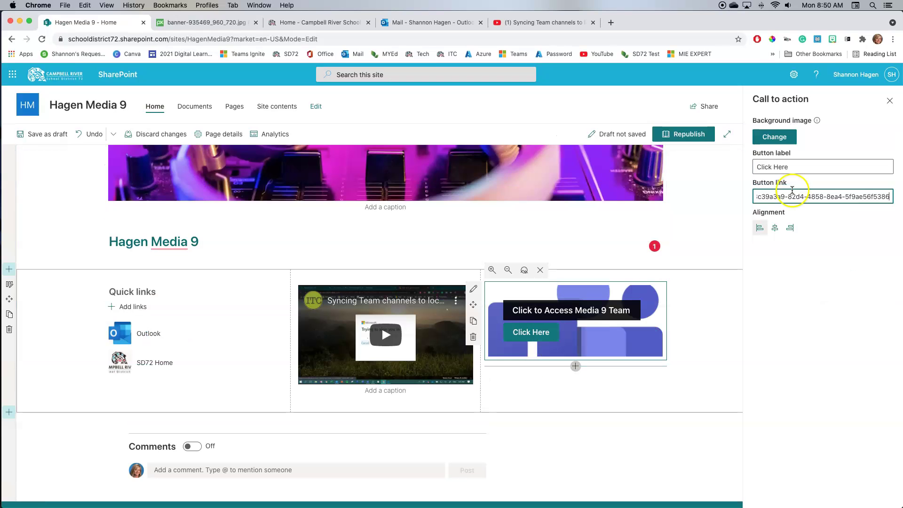
Step: Save the Hagen Media 9 home page as a draft
{"action": "left_click_drag", "start_coordinate": [656, 17], "coordinate": [644, 11]}
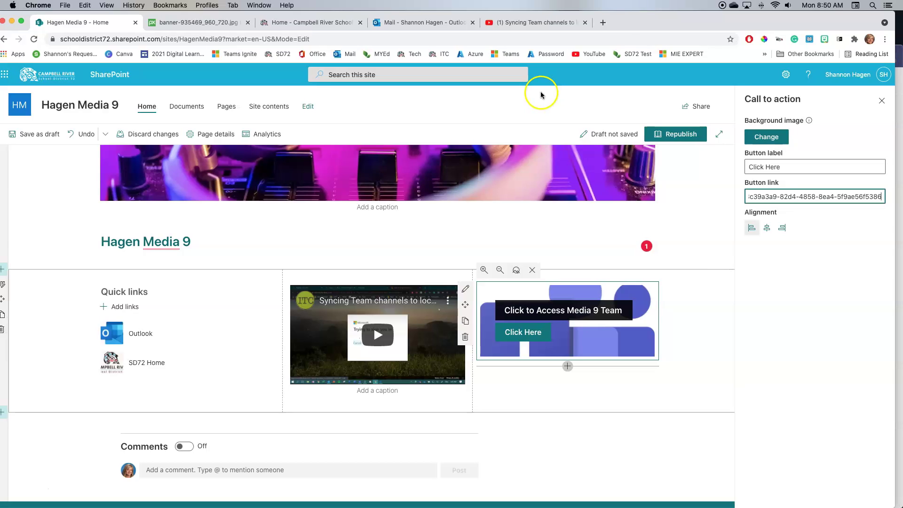
{"action": "left_click", "coordinate": [44, 139]}
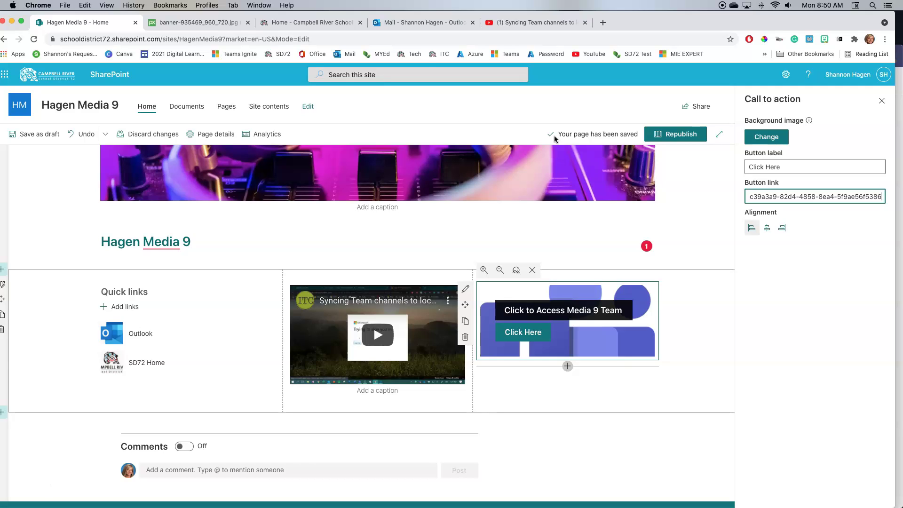
Step: Save the draft again and republish the home page for everyone
{"action": "left_click", "coordinate": [28, 135]}
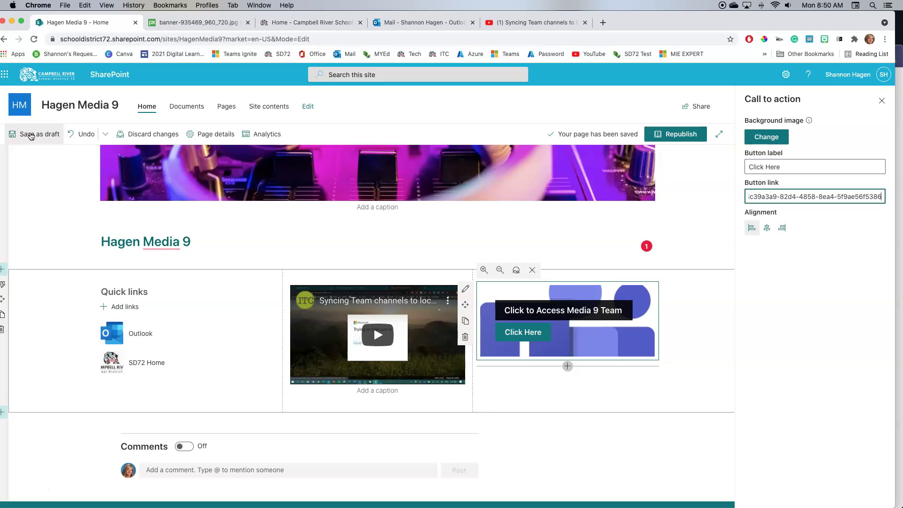
{"action": "left_click", "coordinate": [682, 137]}
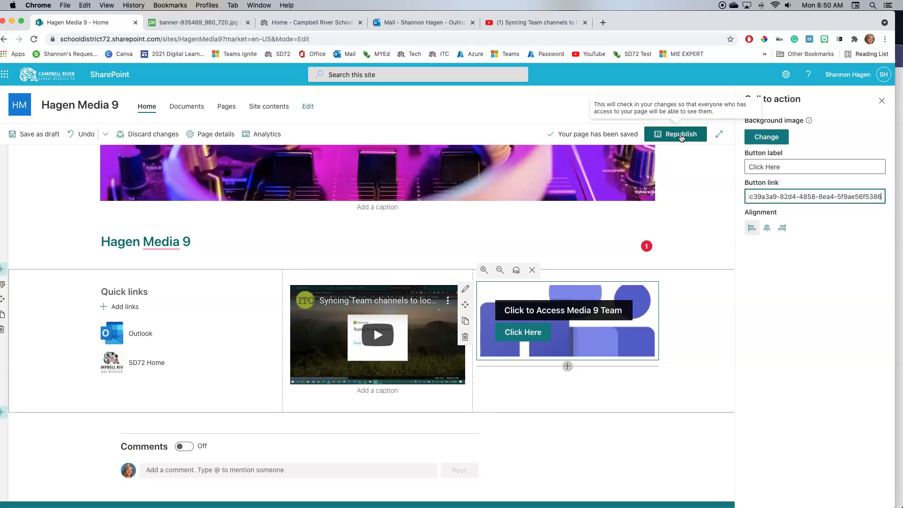
{"action": "left_click", "coordinate": [681, 136]}
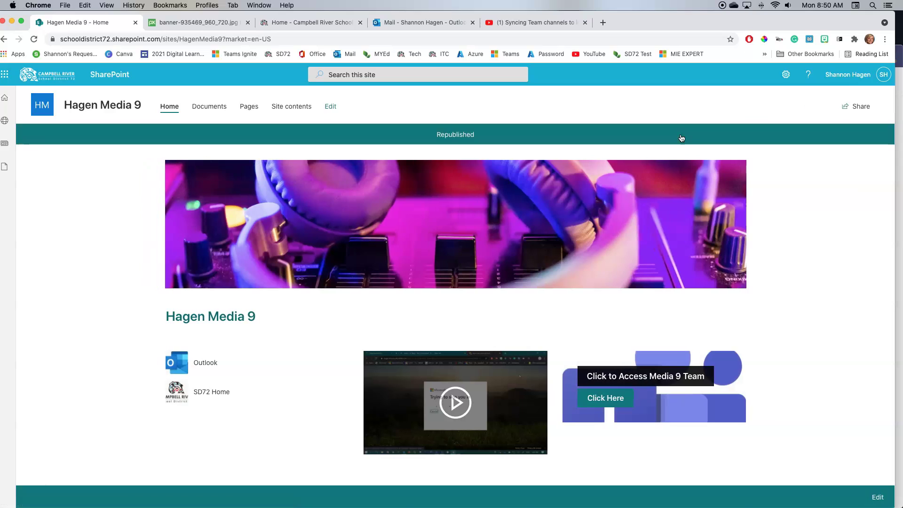